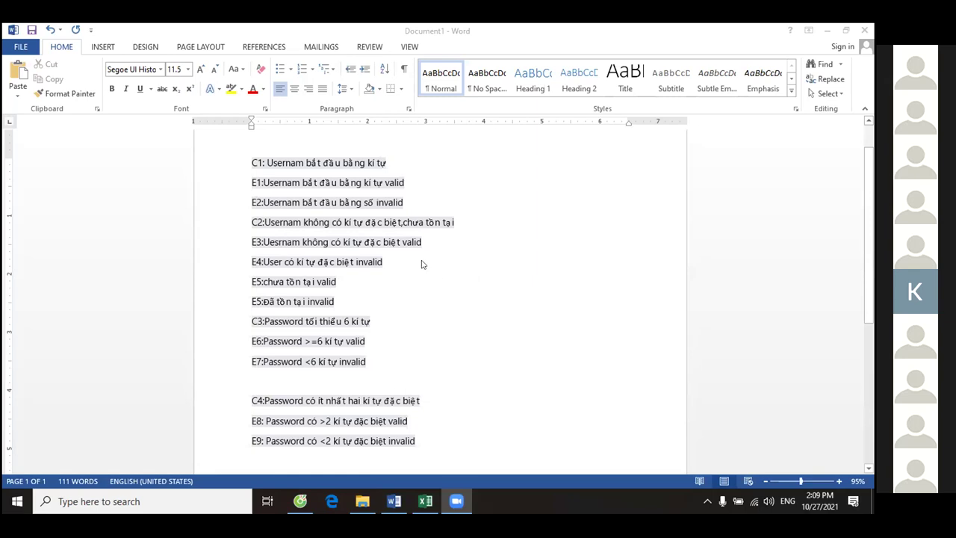
Read through the username, password and gender conditions C1 to C5 and their equivalence classes
mouse_move(403, 489)
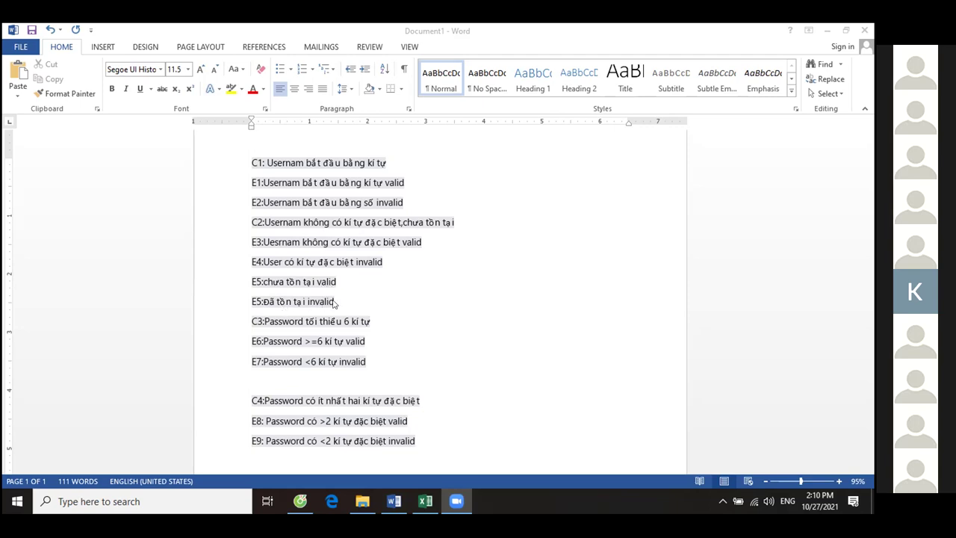
scroll(394, 292, "down", 2)
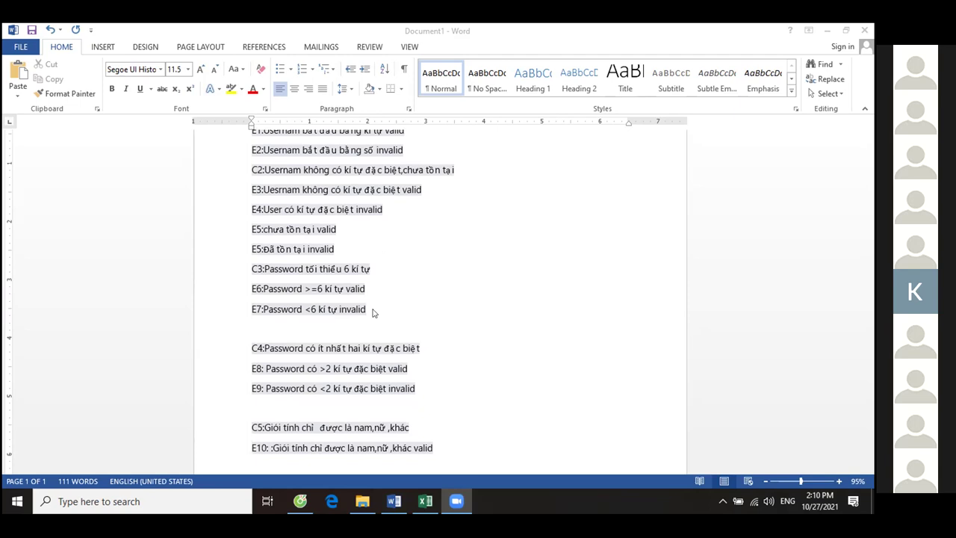
scroll(373, 312, "down", 1)
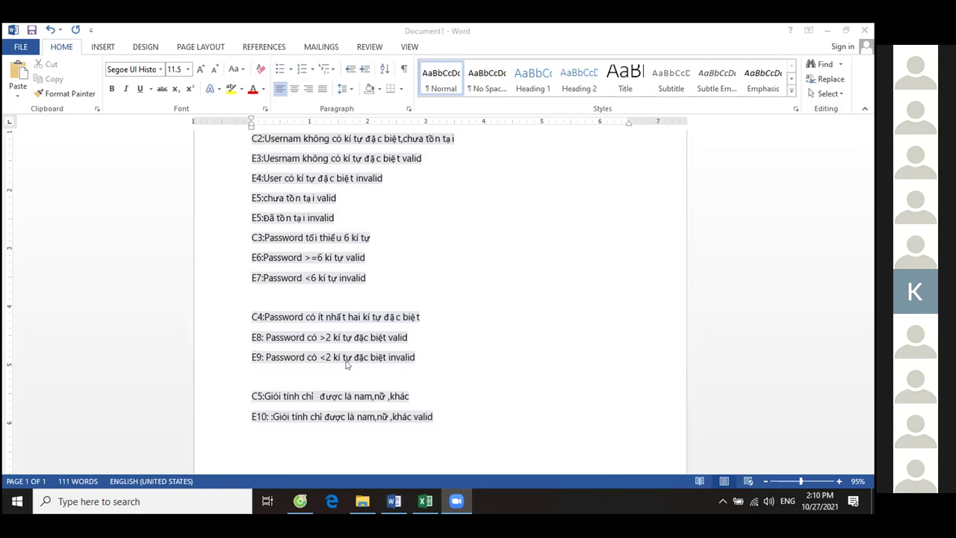
scroll(345, 364, "down", 1)
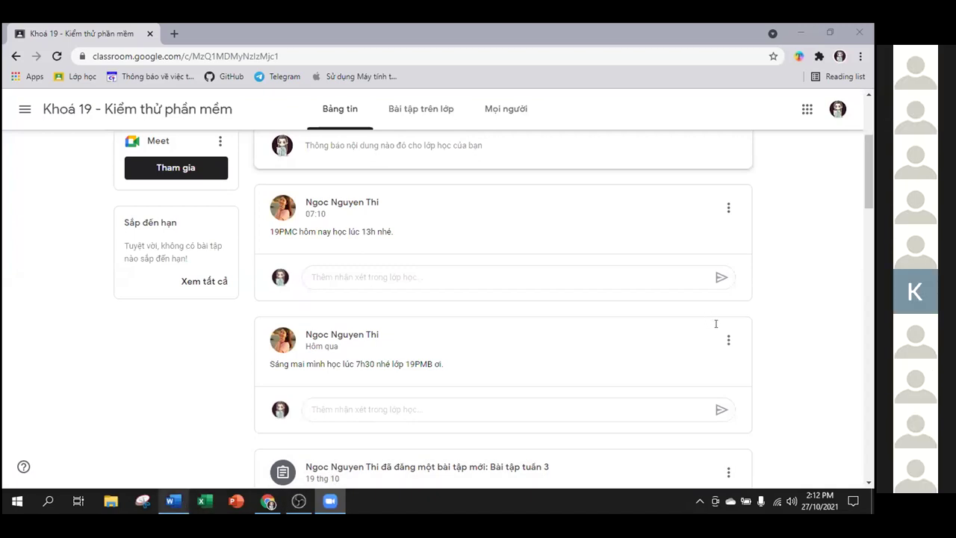
Switch to the C4.docx document in Word and examine conditions C1 to C5 with their valid and invalid equivalence classes
left_click(173, 501)
scroll(619, 317, "up", 2)
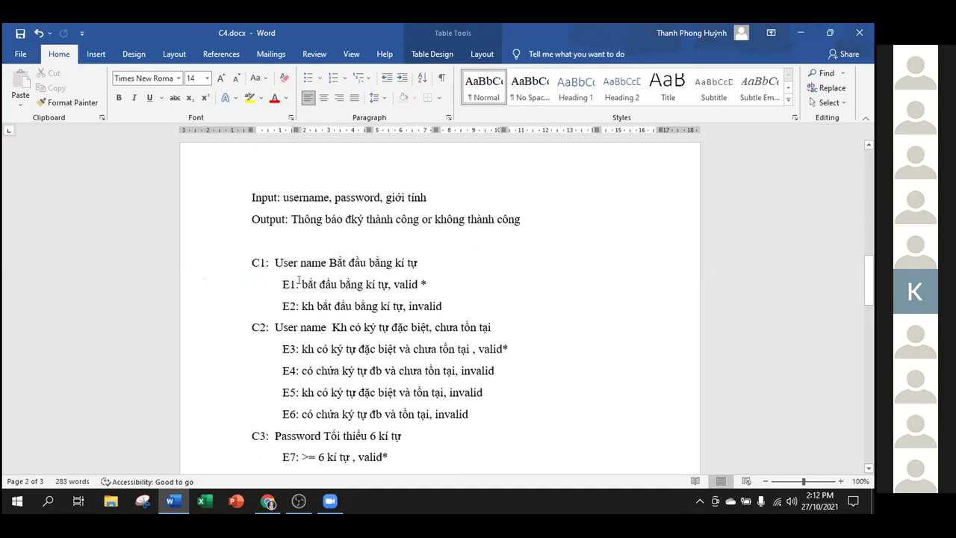
scroll(365, 305, "down", 1)
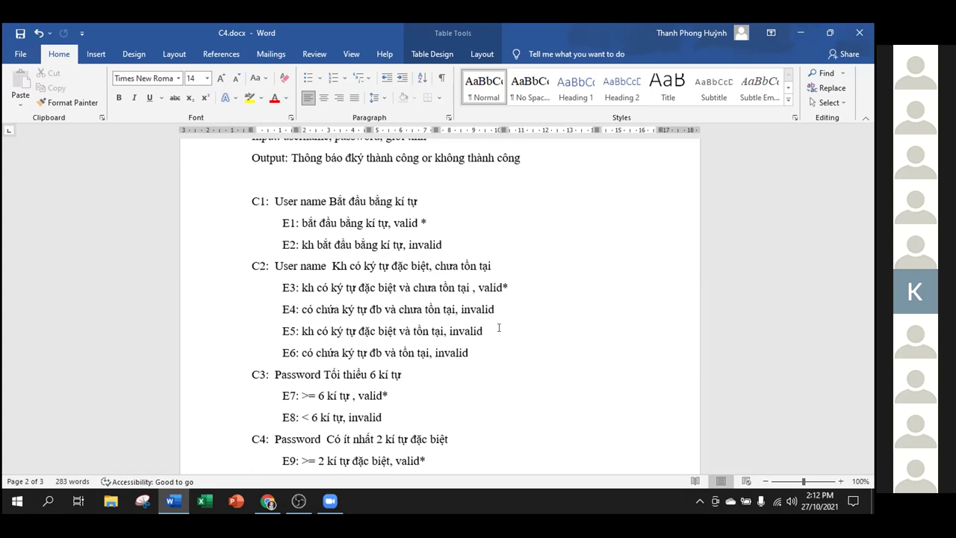
scroll(498, 329, "down", 1)
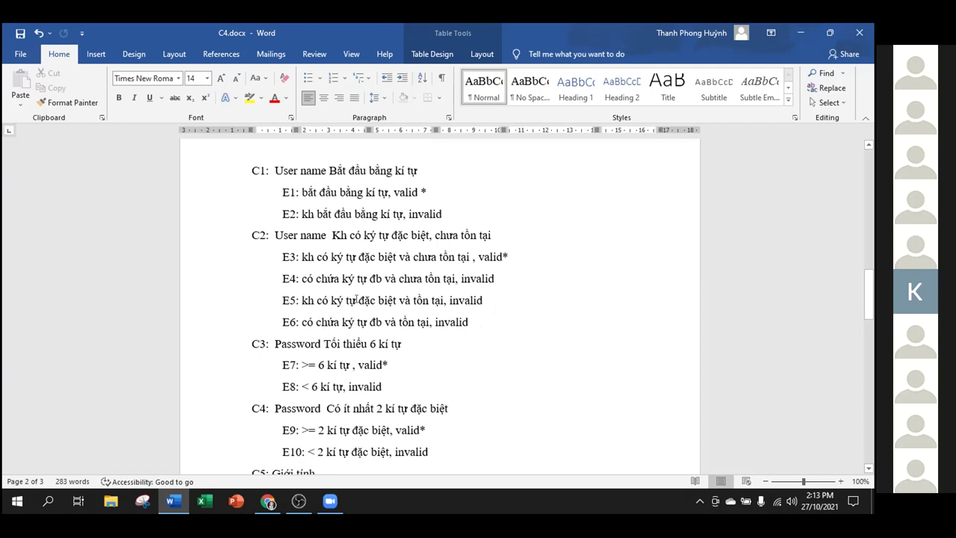
left_click(357, 300)
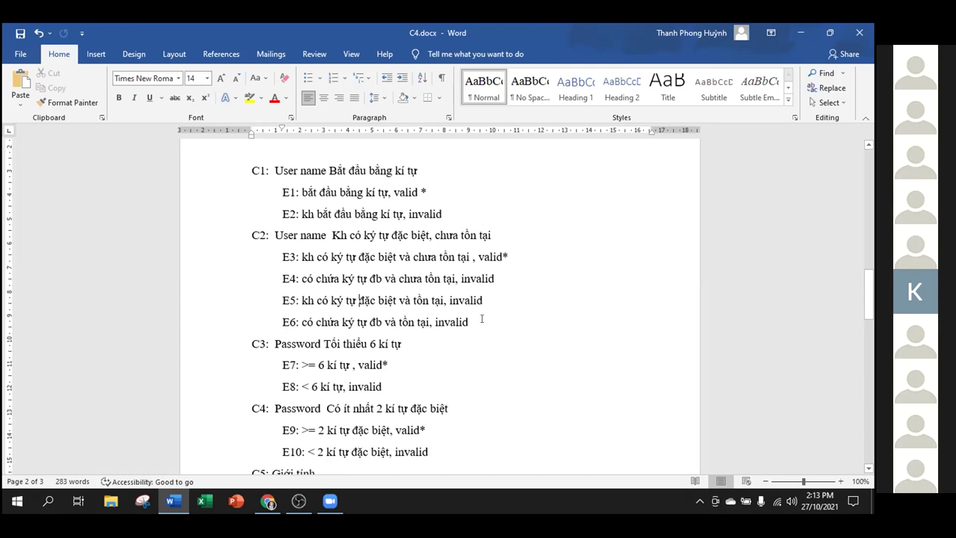
mouse_move(242, 322)
left_mouse_down()
mouse_move(243, 300)
mouse_move(242, 322)
left_mouse_up()
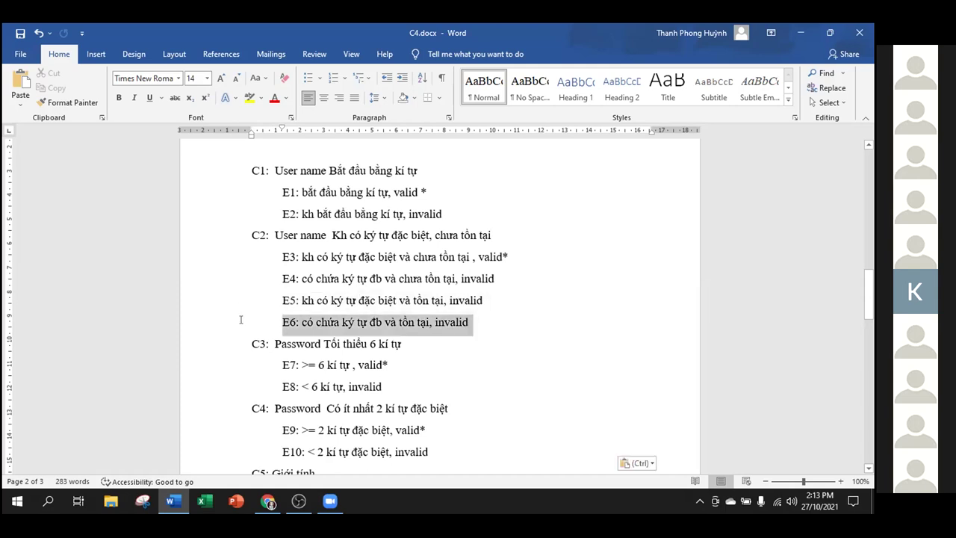
left_click(482, 330)
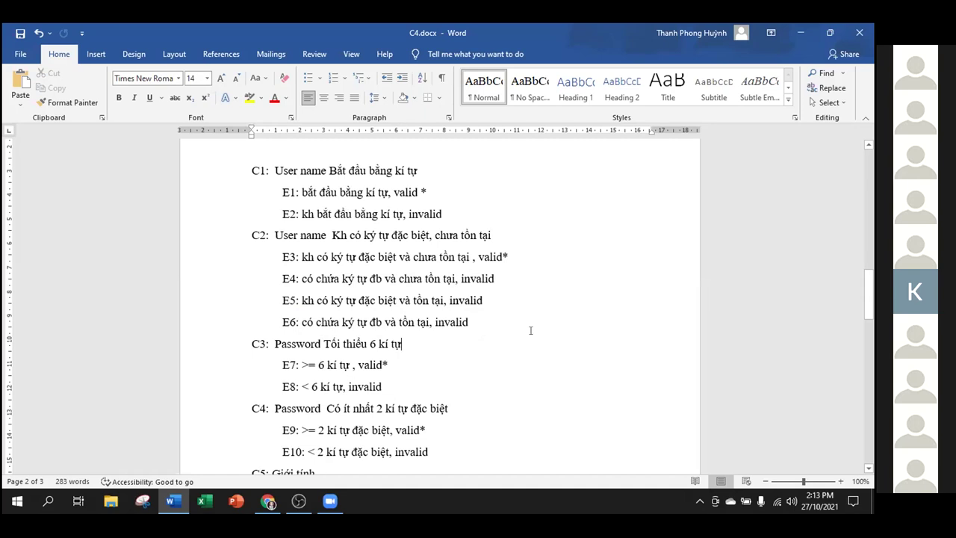
scroll(530, 330, "down", 1)
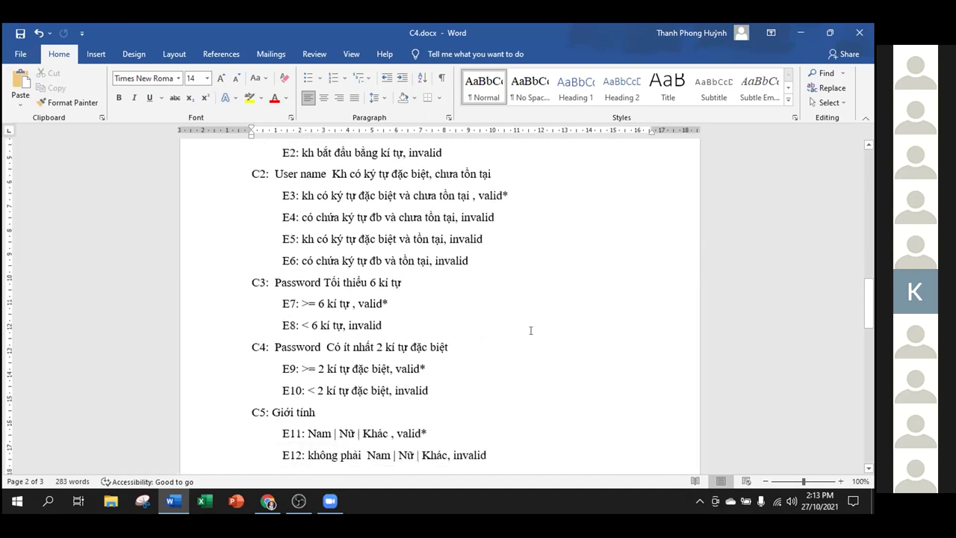
triple_click(496, 454)
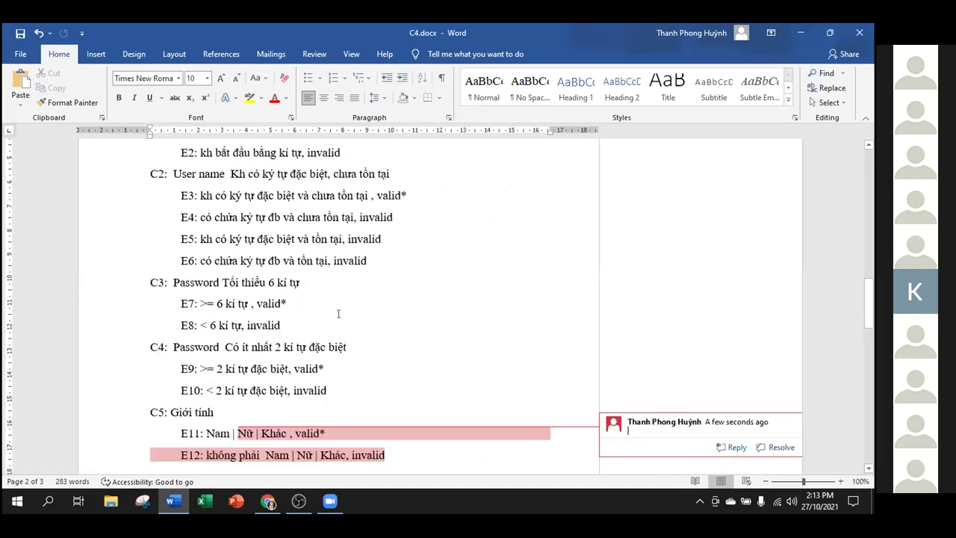
key("ctrl+z")
left_click(565, 355)
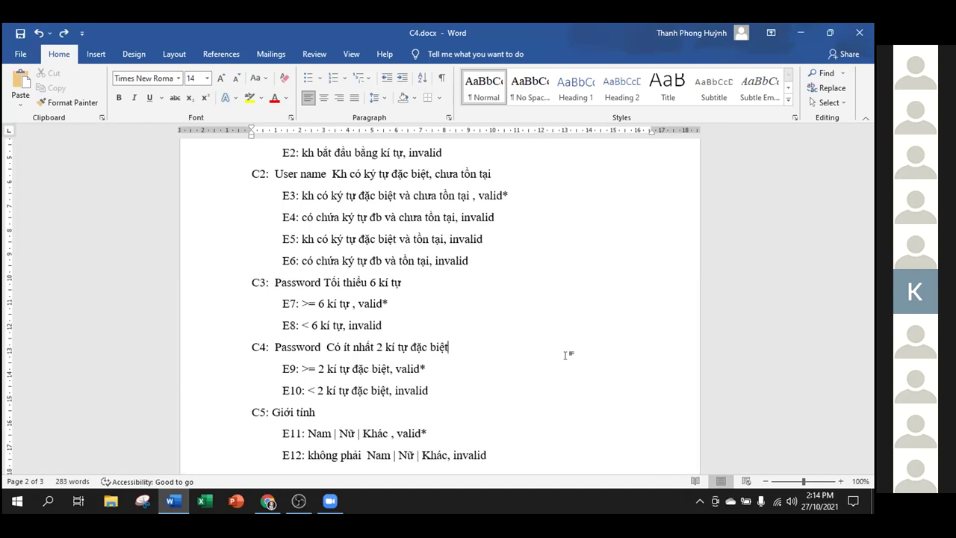
Examine the test data table below the equivalence classes, including the covered classes and expected outputs
scroll(564, 355, "down", 1)
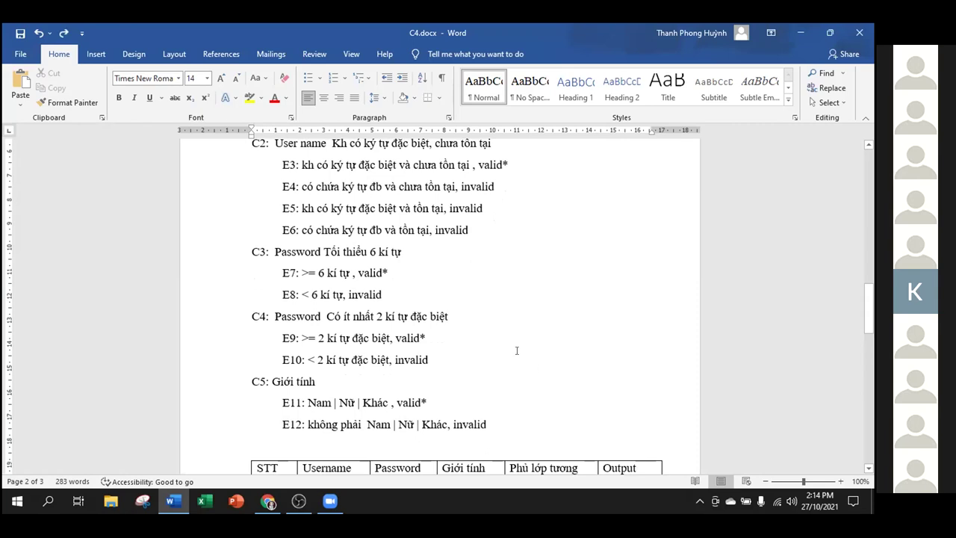
scroll(531, 343, "down", 5)
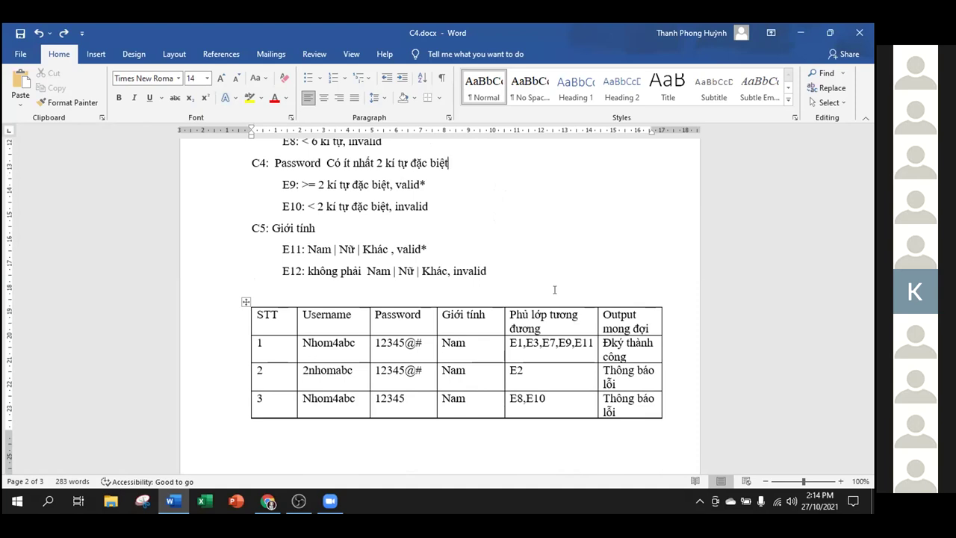
scroll(554, 290, "down", 3)
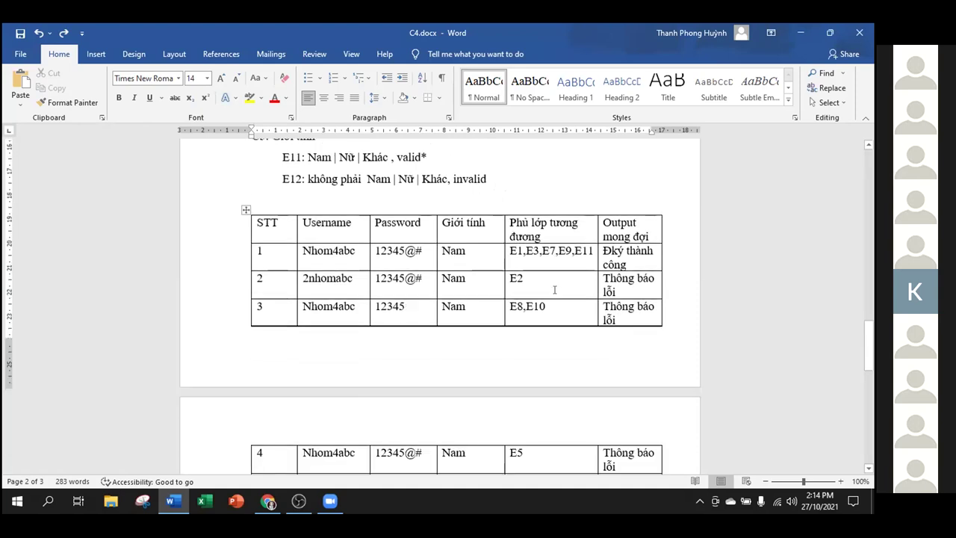
scroll(557, 295, "down", 1)
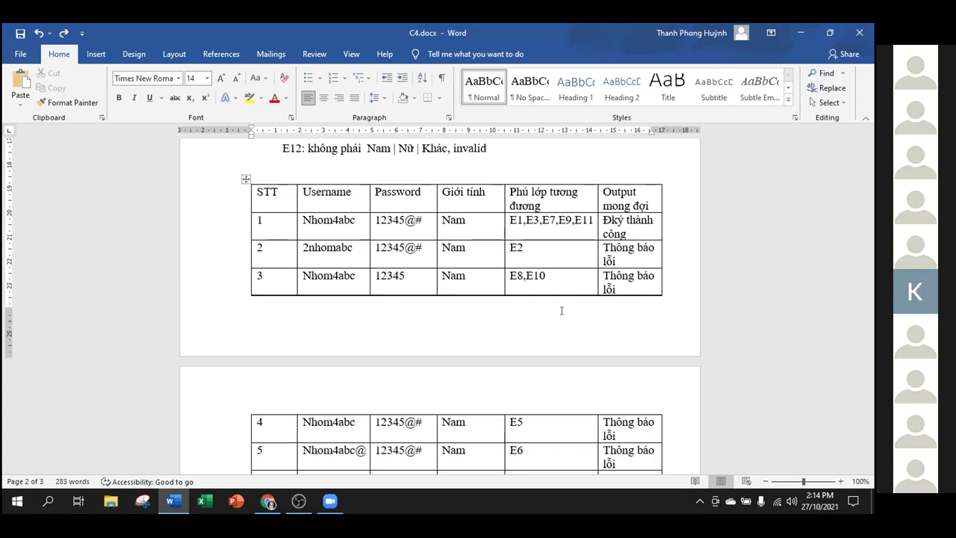
Try to add "| Nữ |" to the Giới tính cell of test case 1
left_click(488, 218)
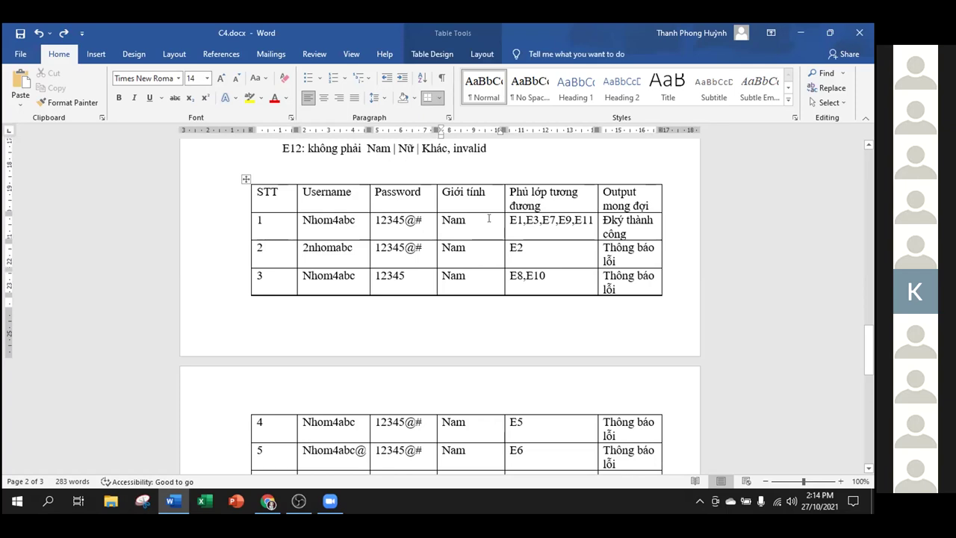
type("| Nuwx |")
key("BackSpace")
key("BackSpace")
key("BackSpace")
key("BackSpace")
key("BackSpace")
key("BackSpace")
scroll(554, 338, "down", 1)
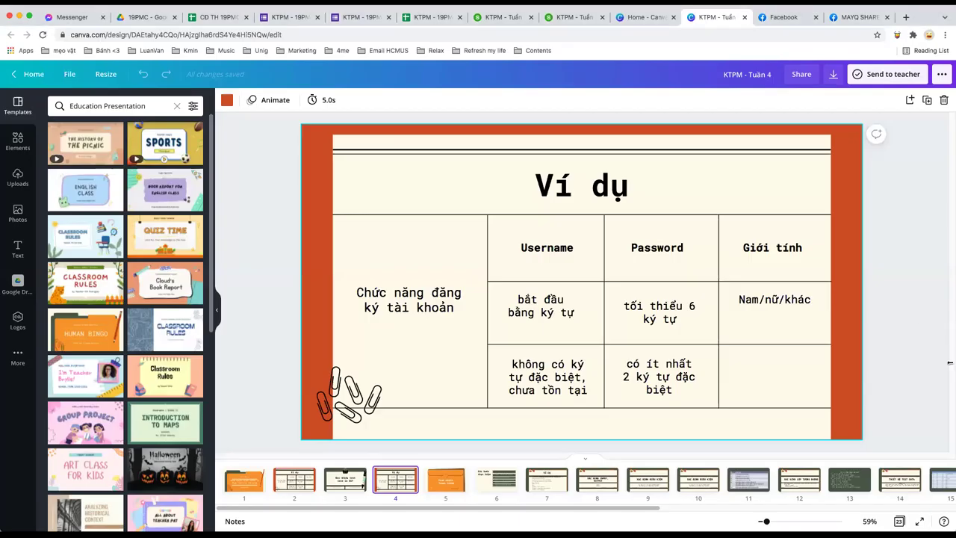
Open slide 14, "THIẾT KẾ TEST DATA", and present it in full screen
left_click(899, 479)
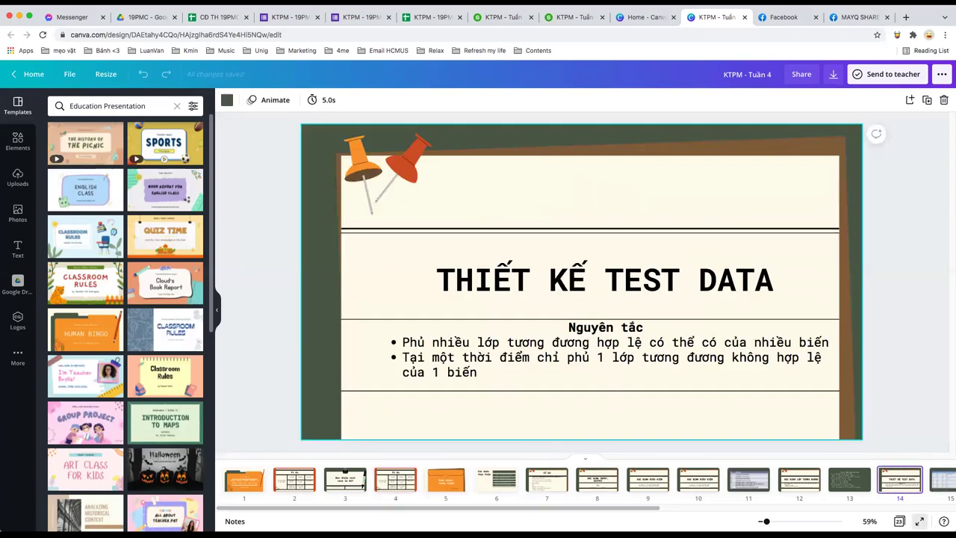
left_click(919, 520)
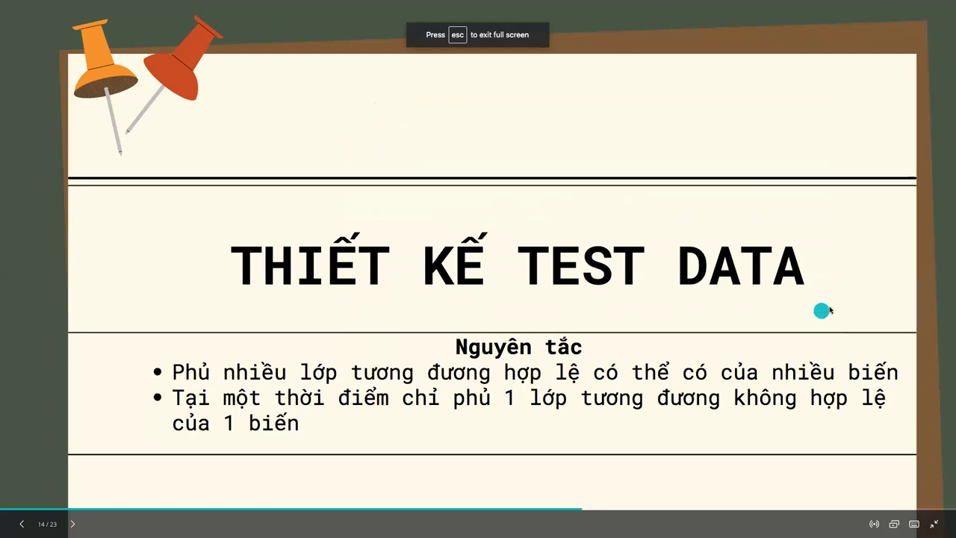
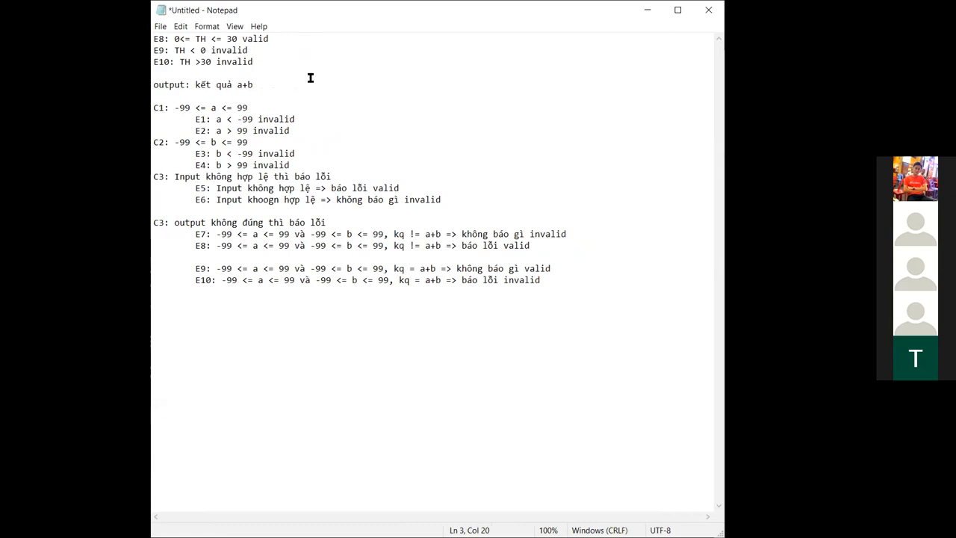
Delete all the earlier exercise notes above the "Input: a và b, từ 1 đến 2 chử số" section
scroll(380, 187, "down", 8)
left_click(380, 220)
left_click(423, 195)
left_click(515, 223)
left_click_drag(567, 217, 299, 27)
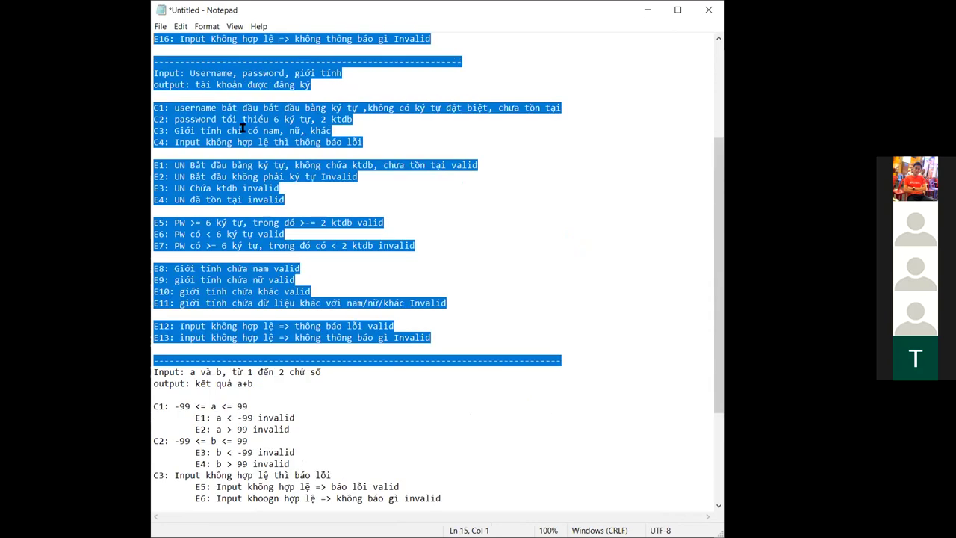
key("BackSpace")
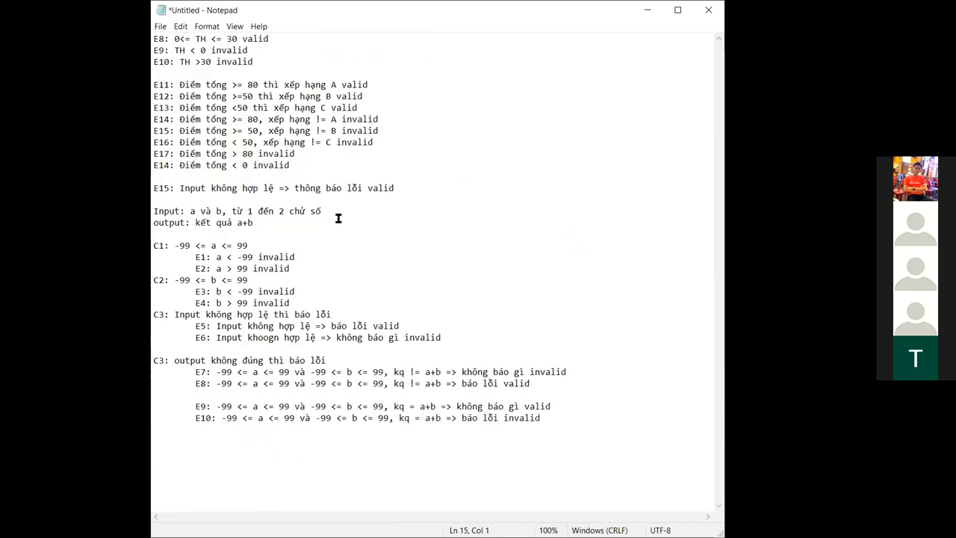
left_click_drag(393, 188, 154, 38)
key("BackSpace")
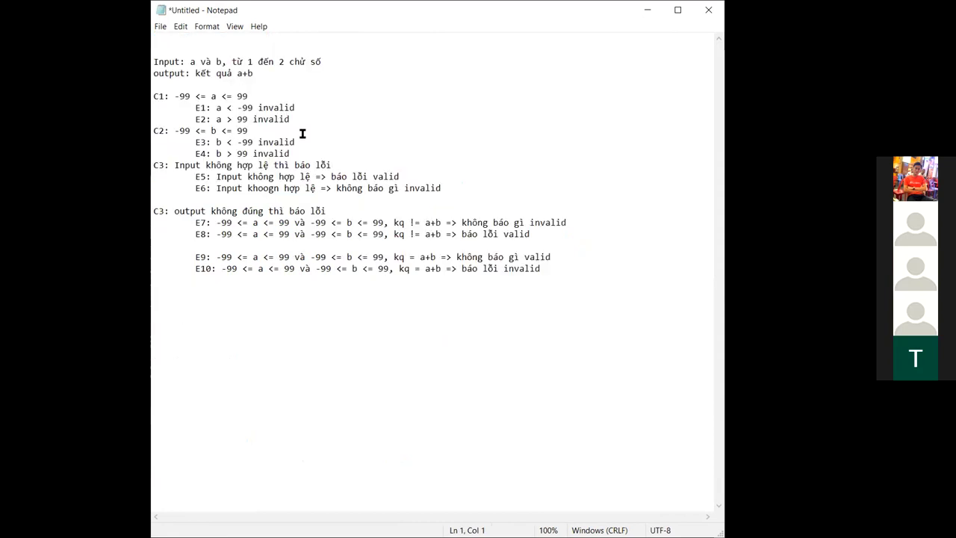
Examine the input definition of a and b and the invalid classes E1 to E4 under conditions C1 and C2
left_click(167, 63)
left_click_drag(196, 63, 351, 61)
left_click(193, 63)
left_click(194, 63)
left_click(206, 61)
left_click(351, 61)
left_click_drag(215, 107, 242, 107)
key("Right")
left_click(303, 113)
left_click(301, 150)
left_click(303, 139)
Renumber the duplicate C3 condition, "output không đúng thì báo lỗi", as C4
left_click(163, 210)
key("BackSpace")
key("Left")
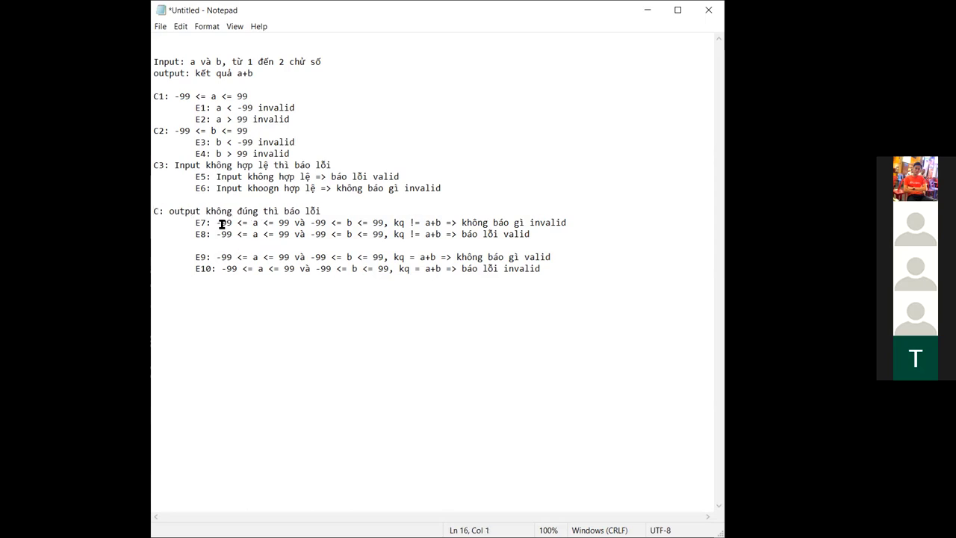
type("4")
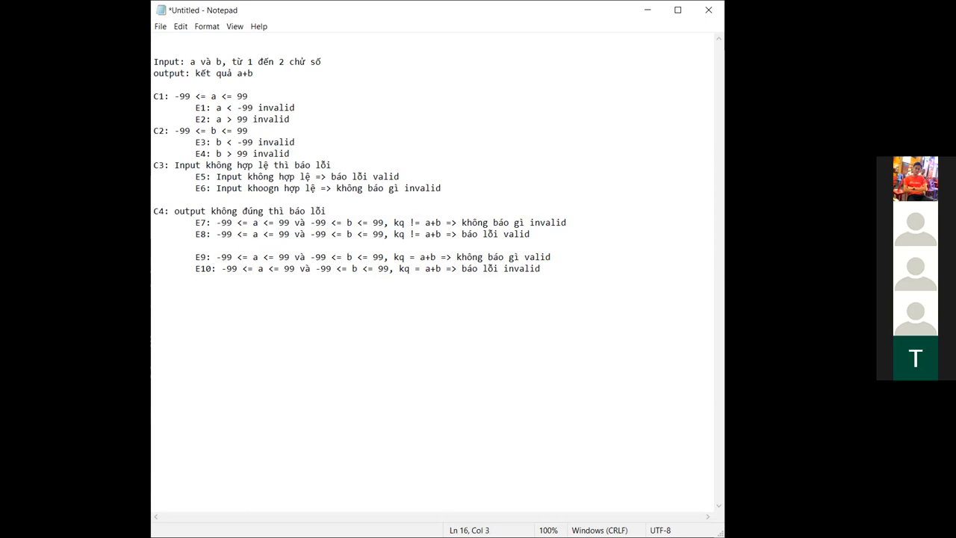
left_click(159, 211)
left_click(168, 211)
left_click(173, 213)
Delete condition C4 with its classes E7 to E10 and the blank lines after class E6
left_click(289, 283)
left_click_drag(252, 284, 156, 211)
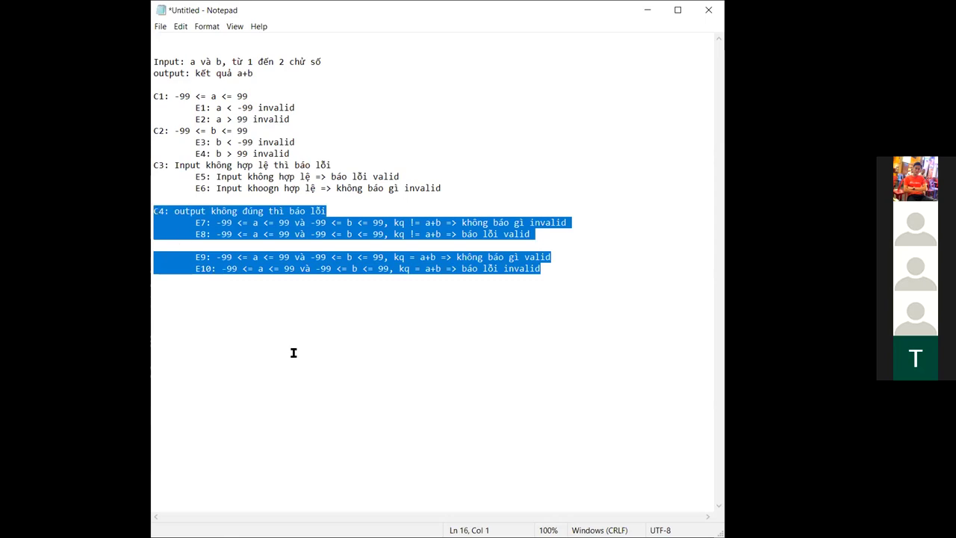
key("BackSpace")
key("BackSpace")
key("BackSpace")
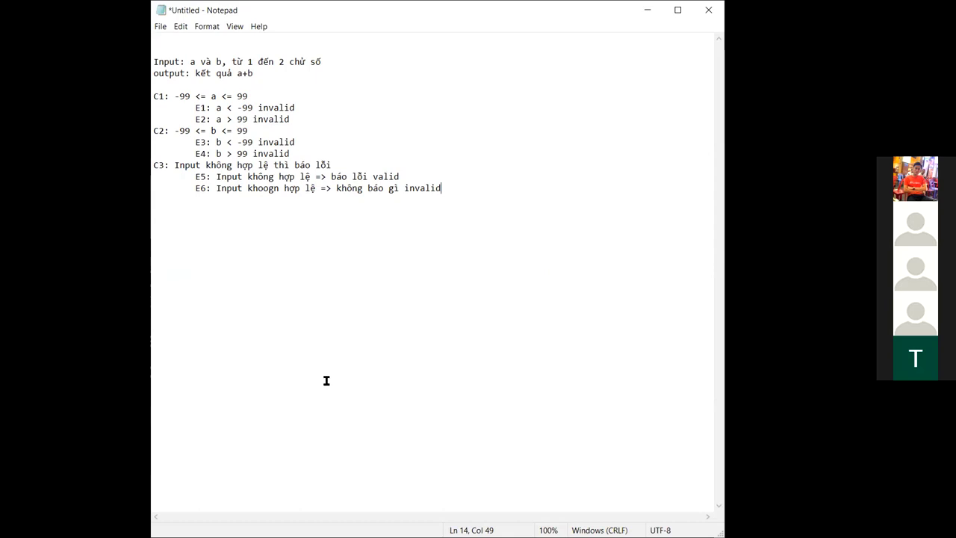
Examine class E5 under condition C3 and the invalid range classes above it
left_click_drag(217, 177, 244, 176)
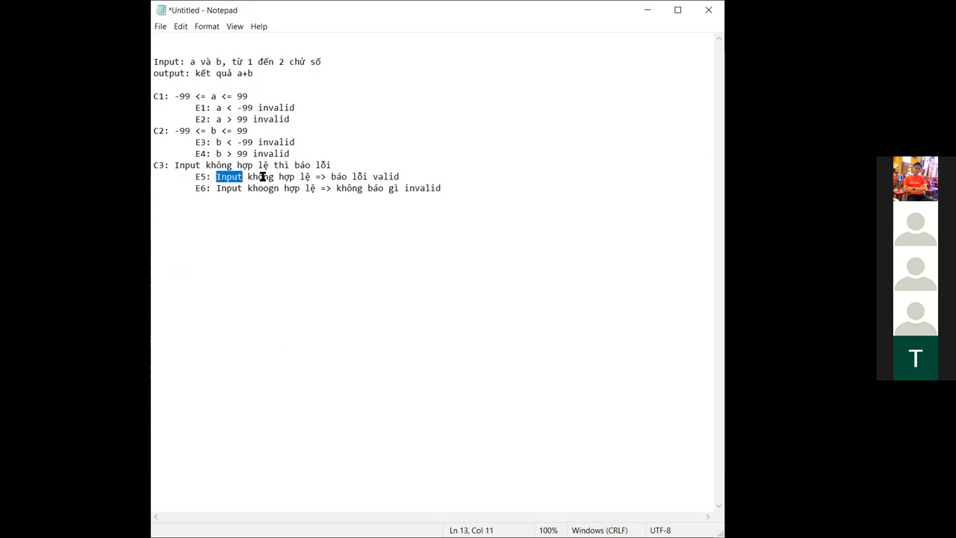
left_click(302, 177)
left_click(383, 155)
left_click(365, 160)
left_click(328, 146)
left_click(321, 151)
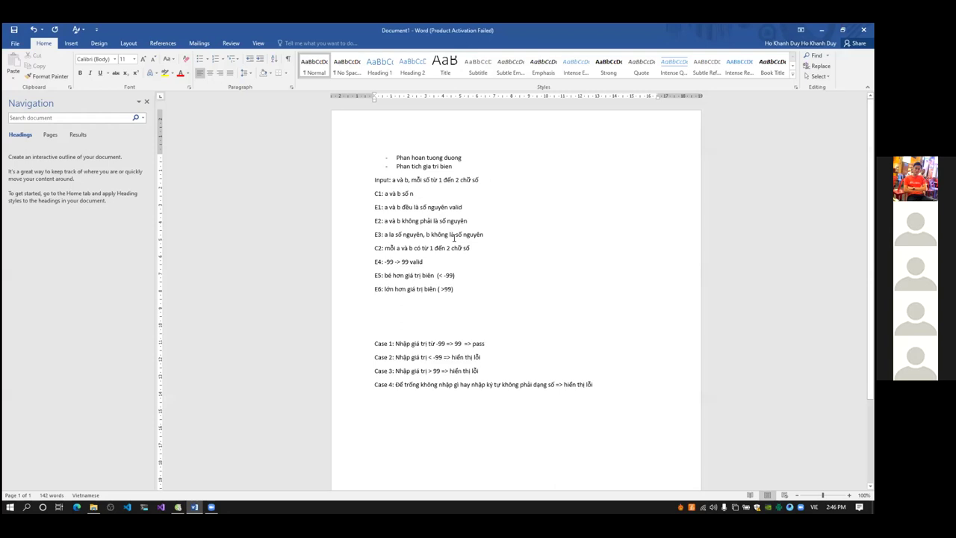
left_click(481, 184)
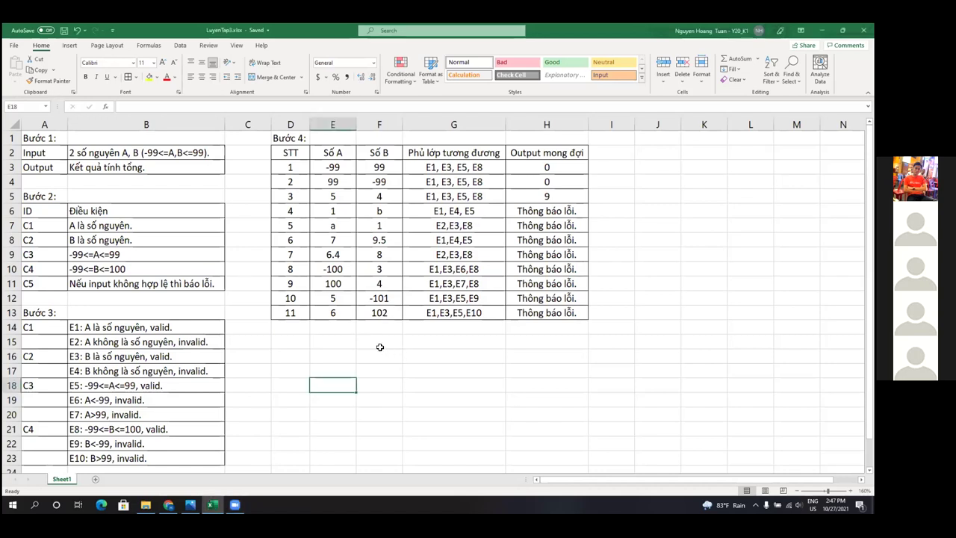
left_click(304, 337)
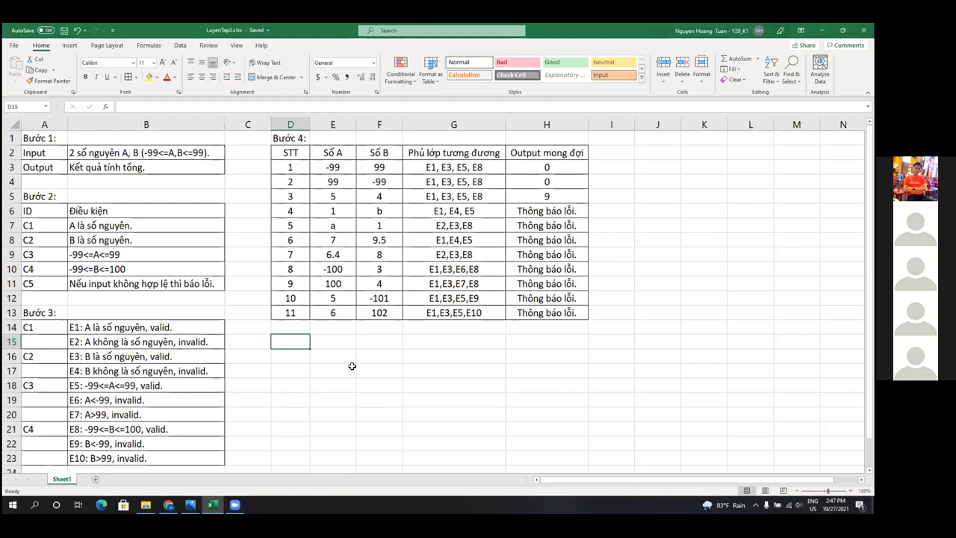
Clear condition C5, "Nếu input không hợp lệ thì báo lỗi.", from the Bước 2 table in cells A11:B11
left_click(47, 283)
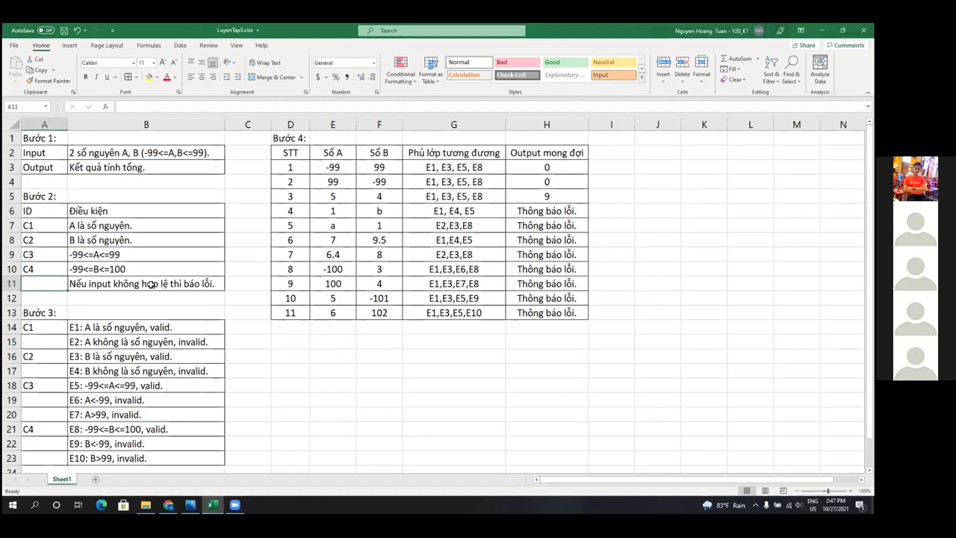
left_click_drag(29, 283, 142, 283)
key("Delete")
left_click(254, 340)
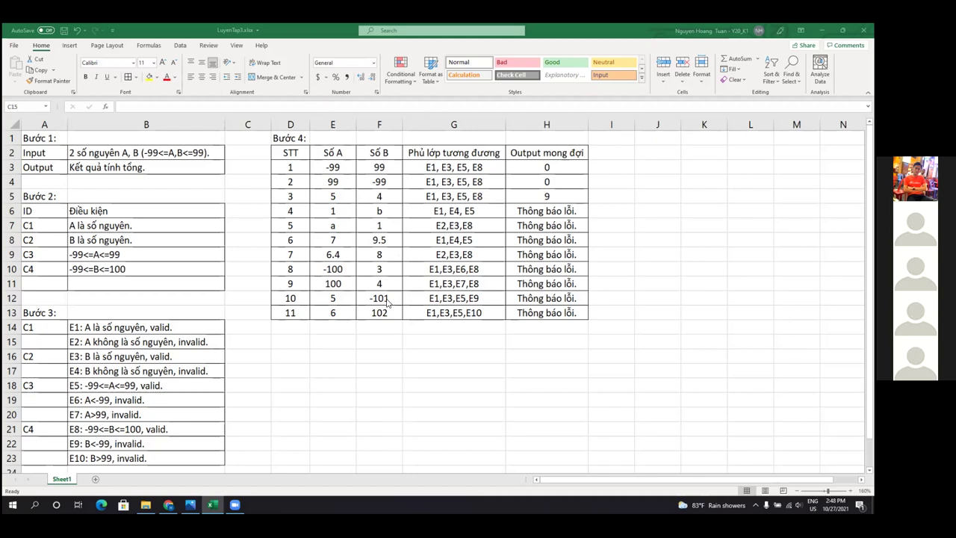
key("space")
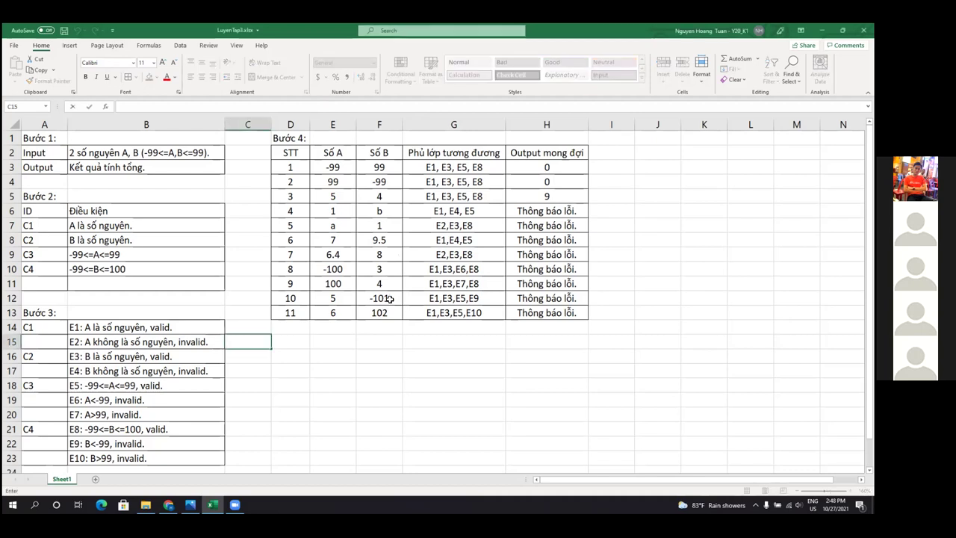
left_click(389, 299)
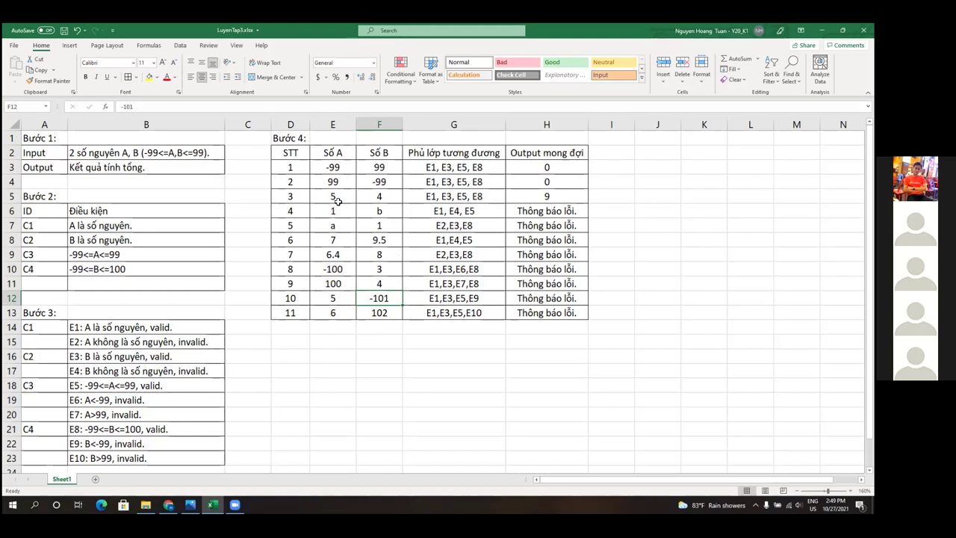
double_click(386, 298)
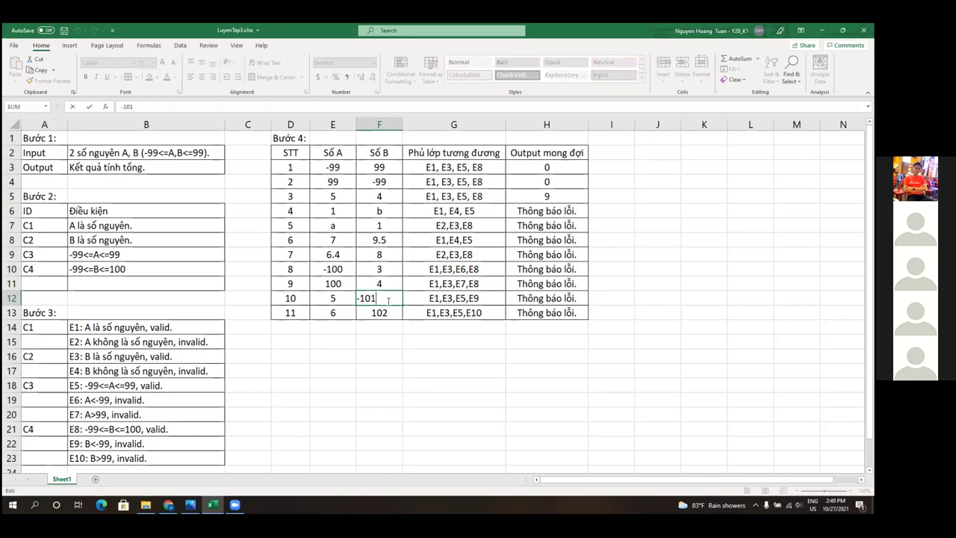
left_click(407, 323)
left_click(389, 298)
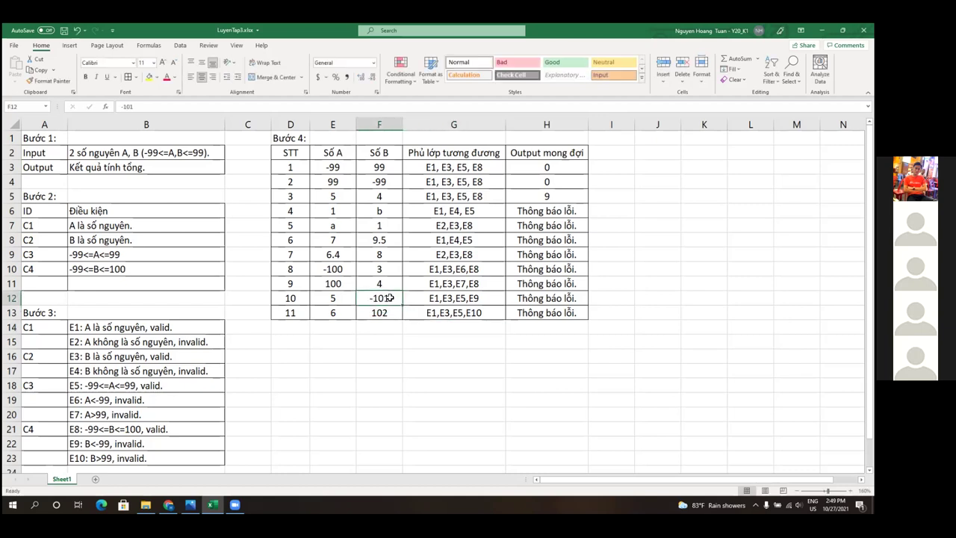